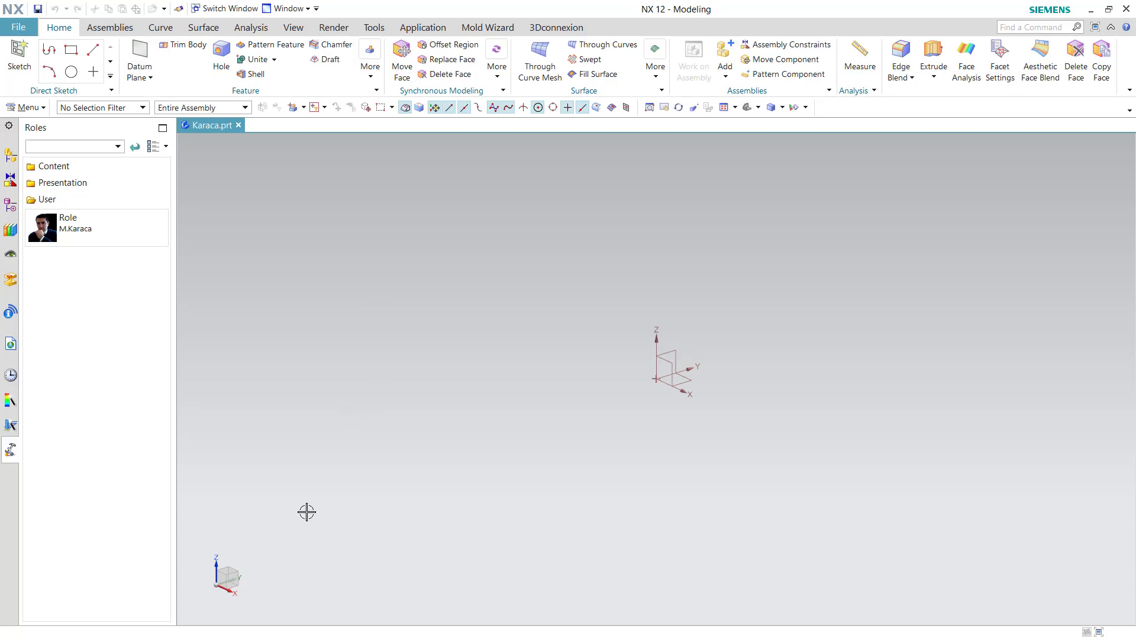
- Bring File Explorer forward on Yerel Disk (C:) and open Klasör Seçenekleri from the Görünüm tab
{"action": "key", "text": "super"}
{"action": "left_click", "coordinate": [274, 624]}
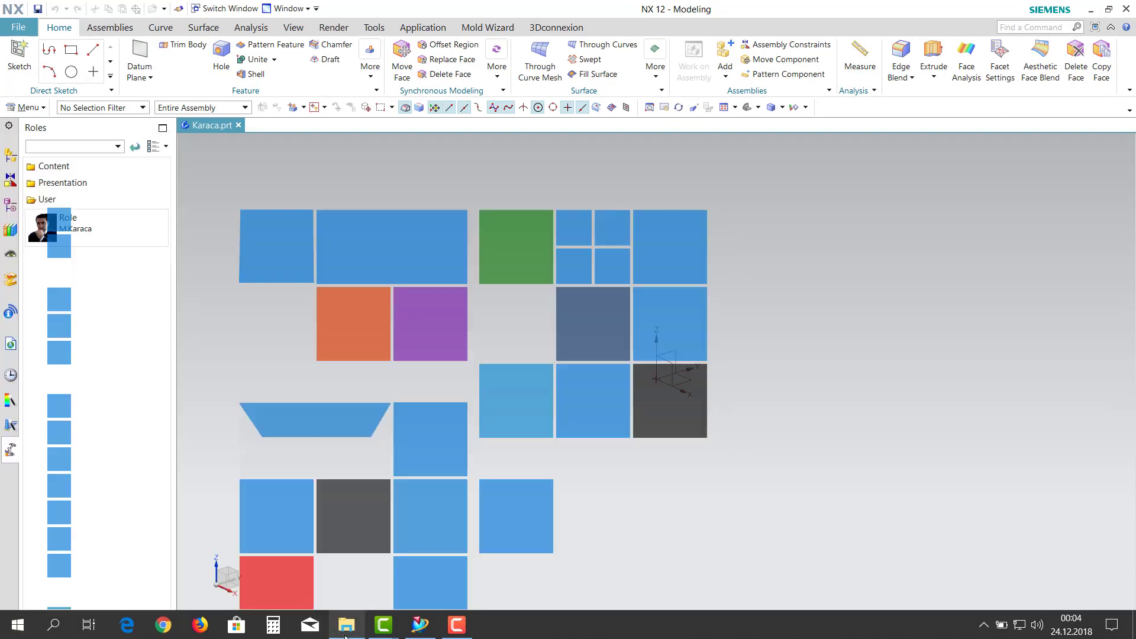
{"action": "left_click", "coordinate": [333, 498]}
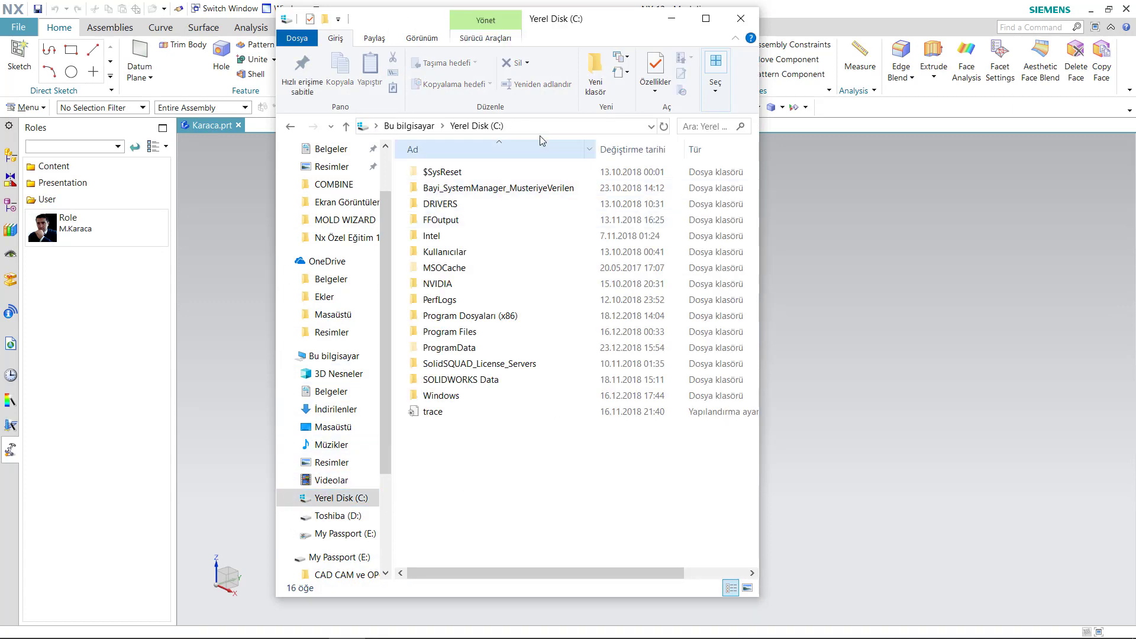
{"action": "left_click", "coordinate": [412, 42]}
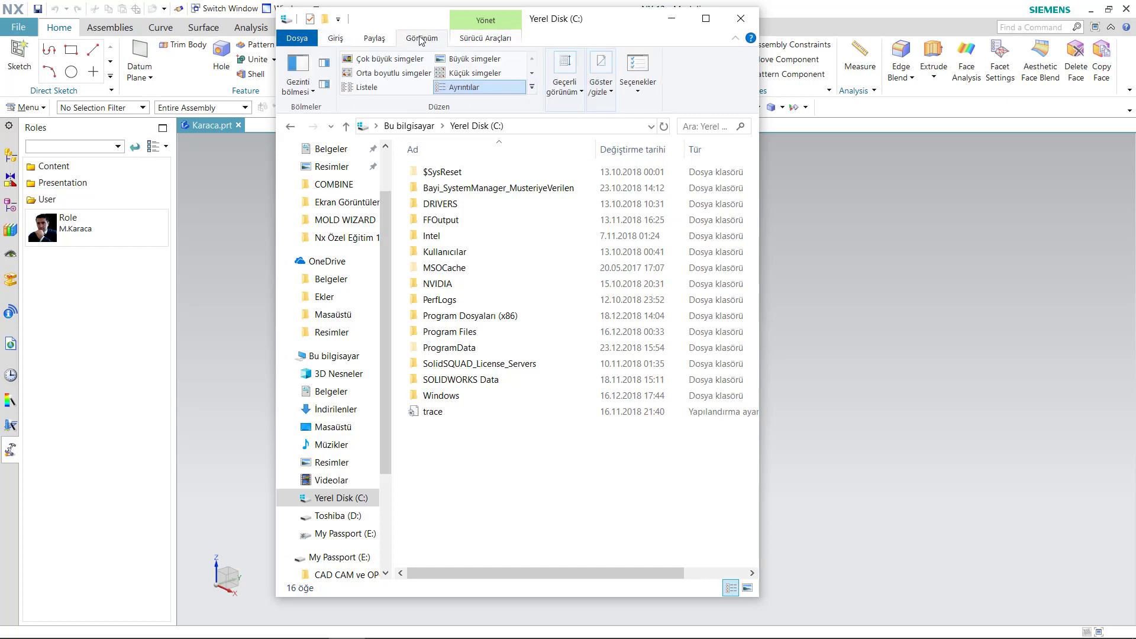
{"action": "left_click", "coordinate": [638, 83]}
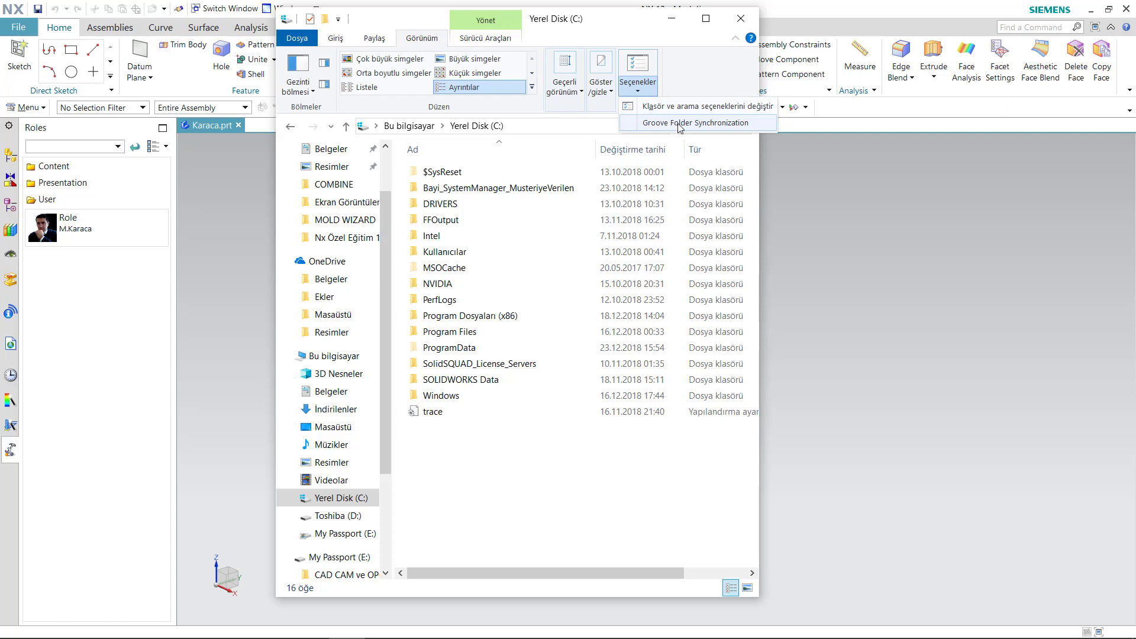
{"action": "left_click", "coordinate": [704, 108]}
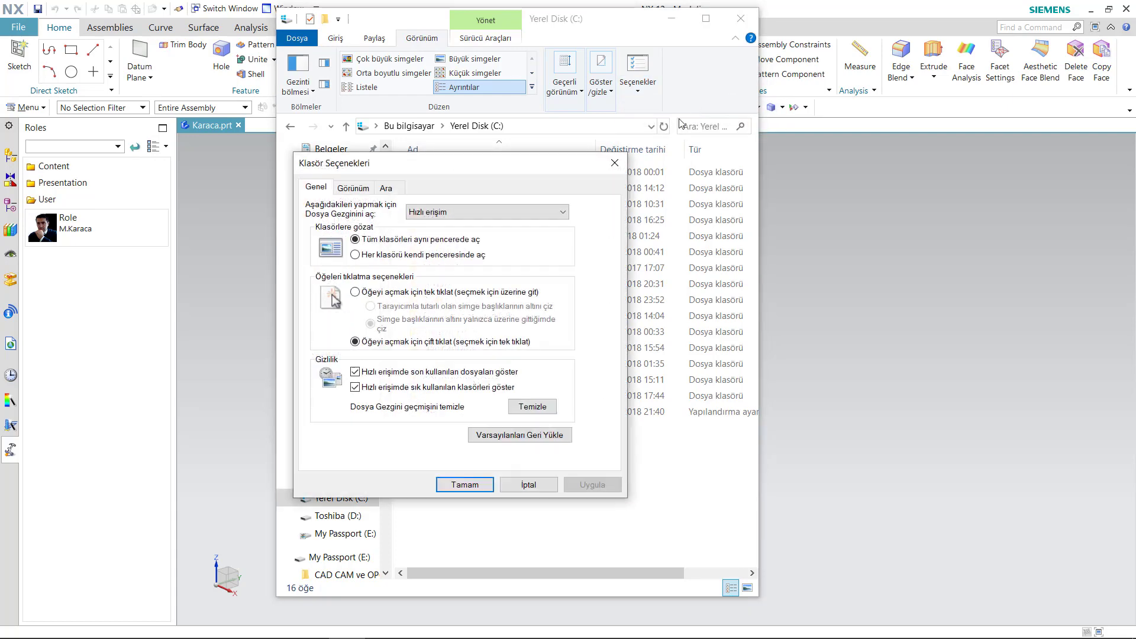
- Uncheck 'Korunan işletim sistemi dosyalarını gizle' in the view settings, confirm Evet, and apply
{"action": "left_click", "coordinate": [363, 189]}
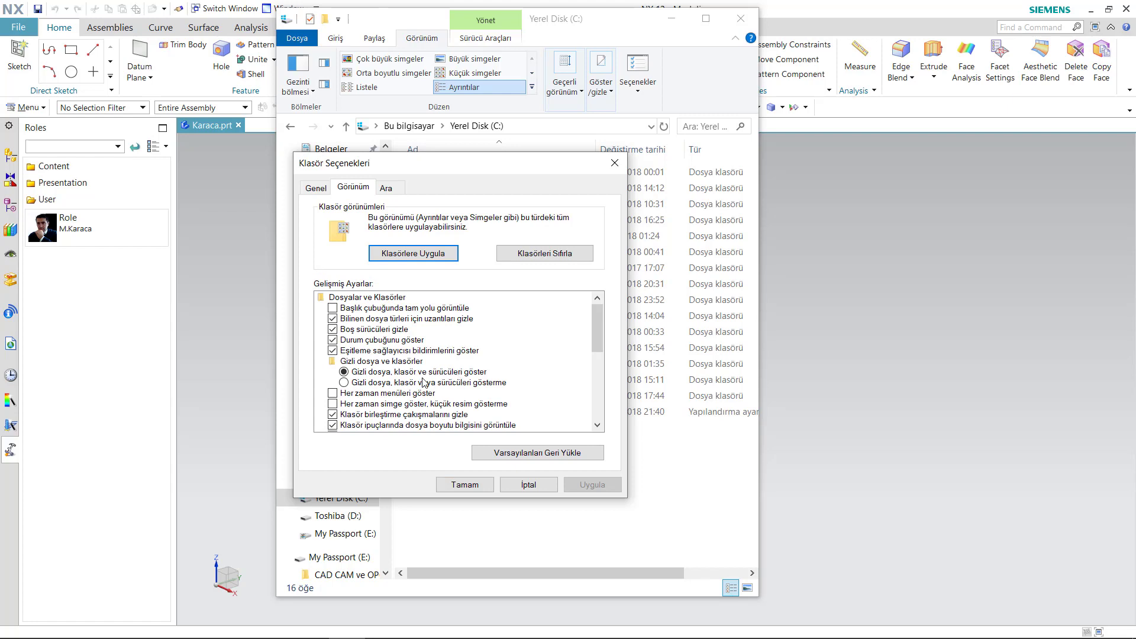
{"action": "scroll", "coordinate": [389, 384], "scroll_direction": "down", "scroll_amount": 1}
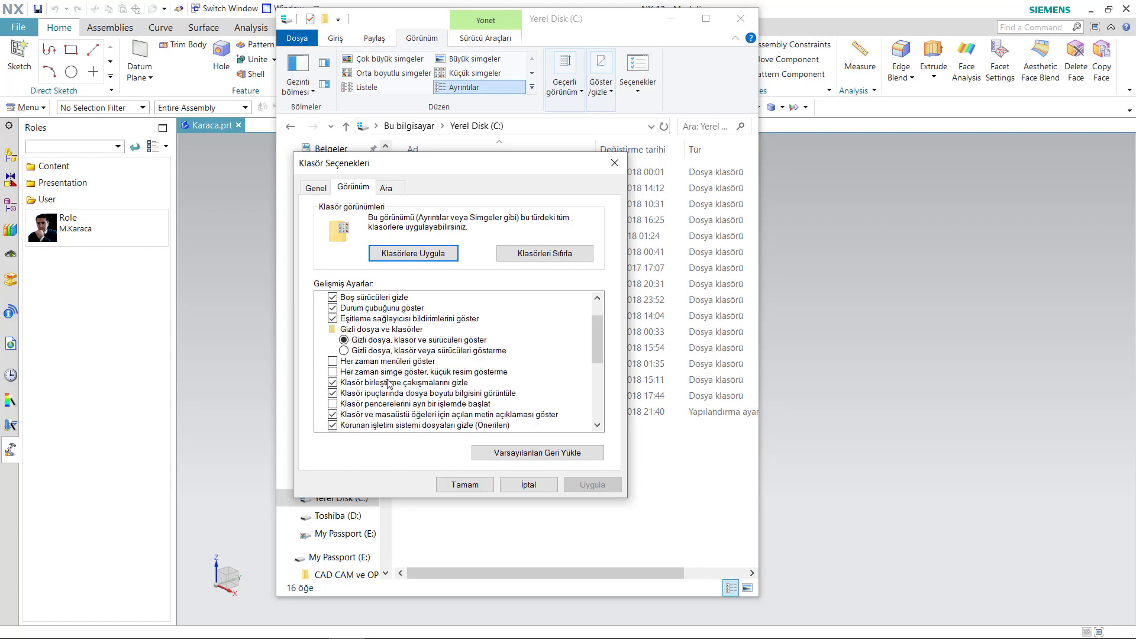
{"action": "scroll", "coordinate": [389, 384], "scroll_direction": "down", "scroll_amount": 1}
{"action": "scroll", "coordinate": [389, 383], "scroll_direction": "down", "scroll_amount": 1}
{"action": "scroll", "coordinate": [389, 384], "scroll_direction": "down", "scroll_amount": 1}
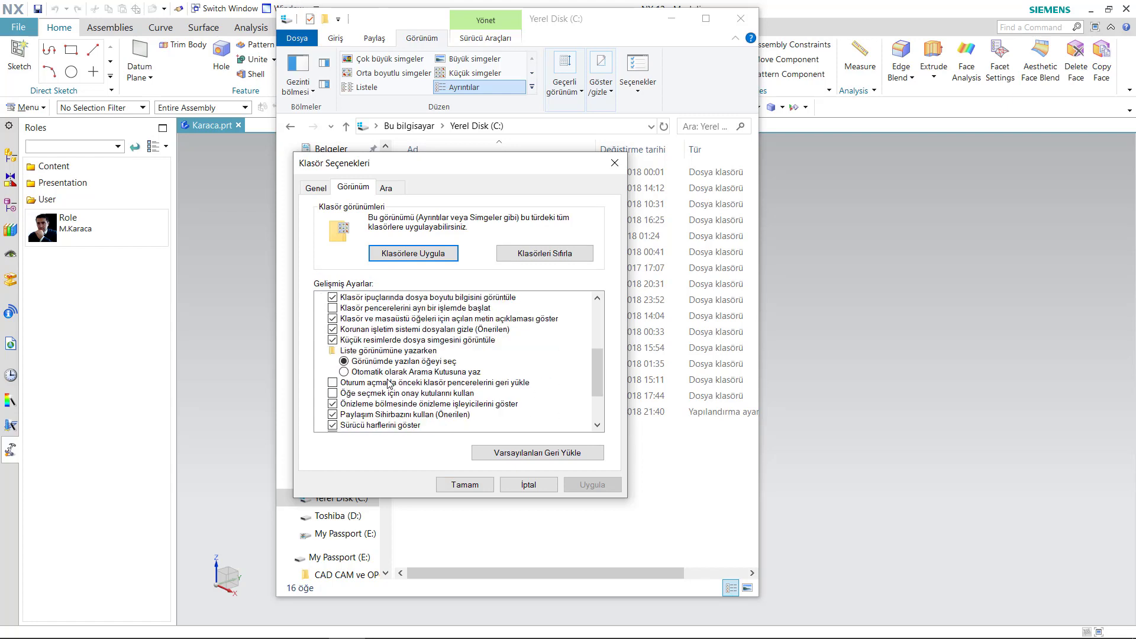
{"action": "scroll", "coordinate": [389, 384], "scroll_direction": "down", "scroll_amount": 1}
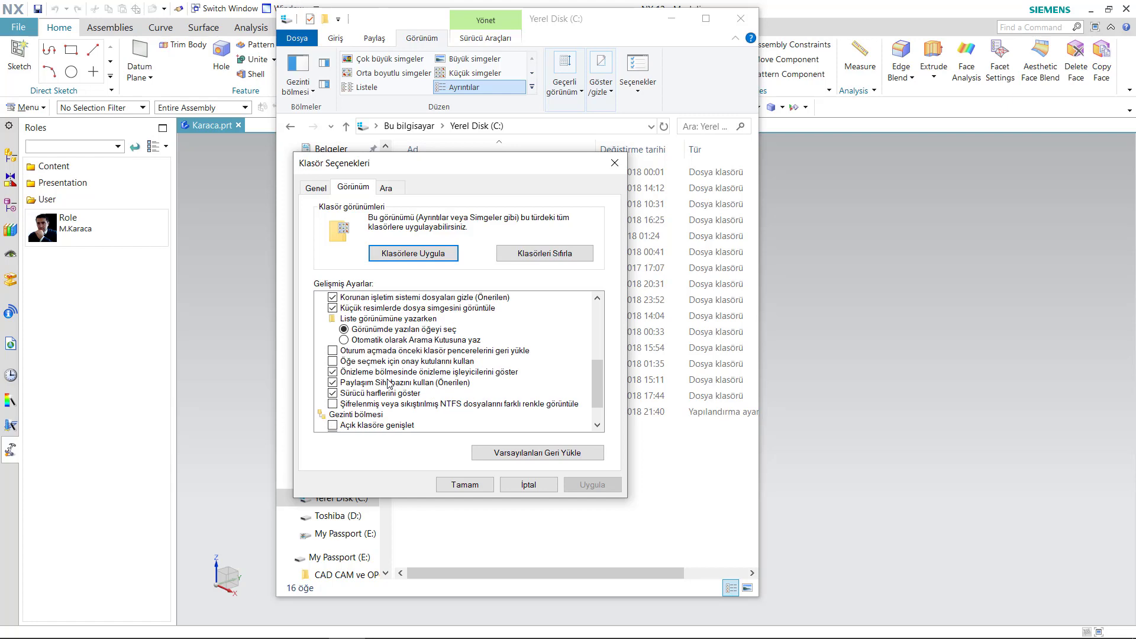
{"action": "scroll", "coordinate": [401, 382], "scroll_direction": "down", "scroll_amount": 1}
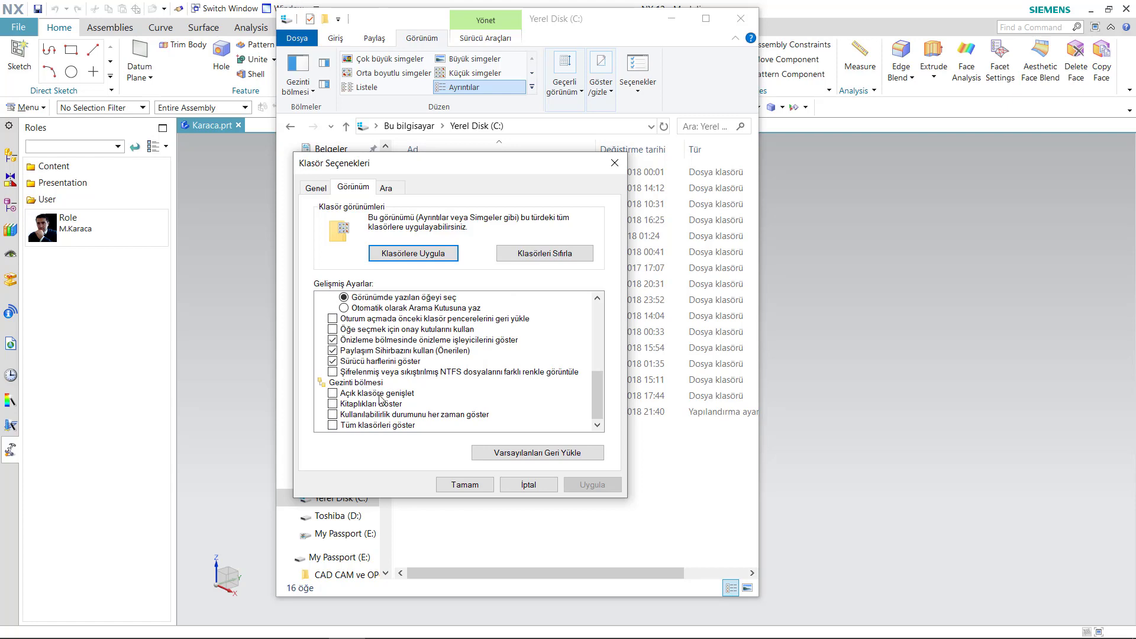
{"action": "scroll", "coordinate": [380, 401], "scroll_direction": "up", "scroll_amount": 1}
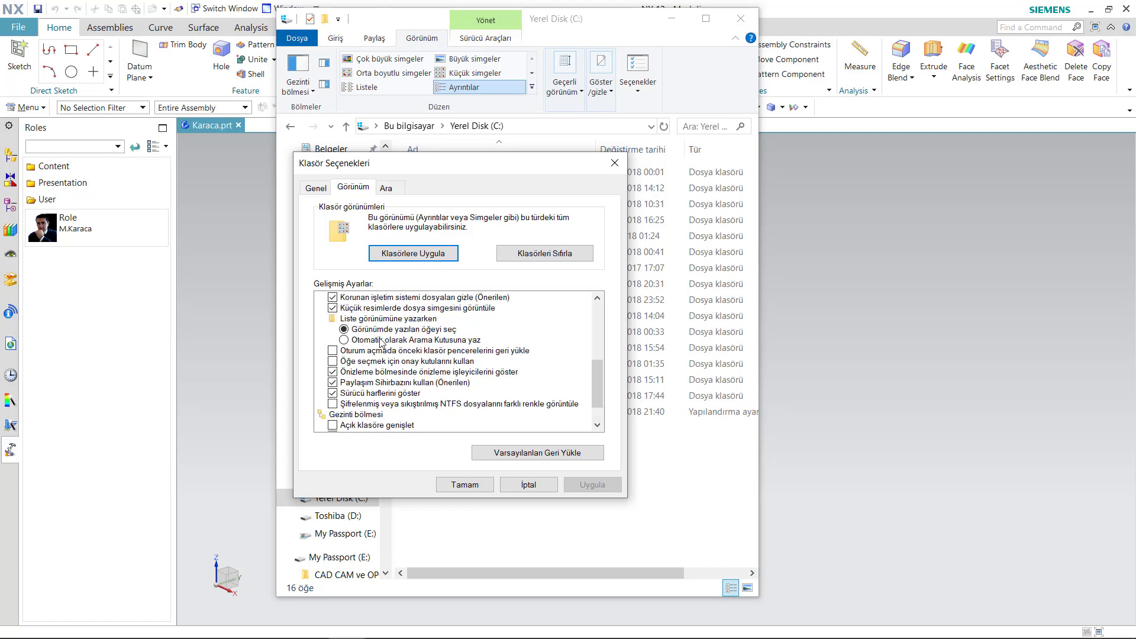
{"action": "scroll", "coordinate": [380, 343], "scroll_direction": "up", "scroll_amount": 1}
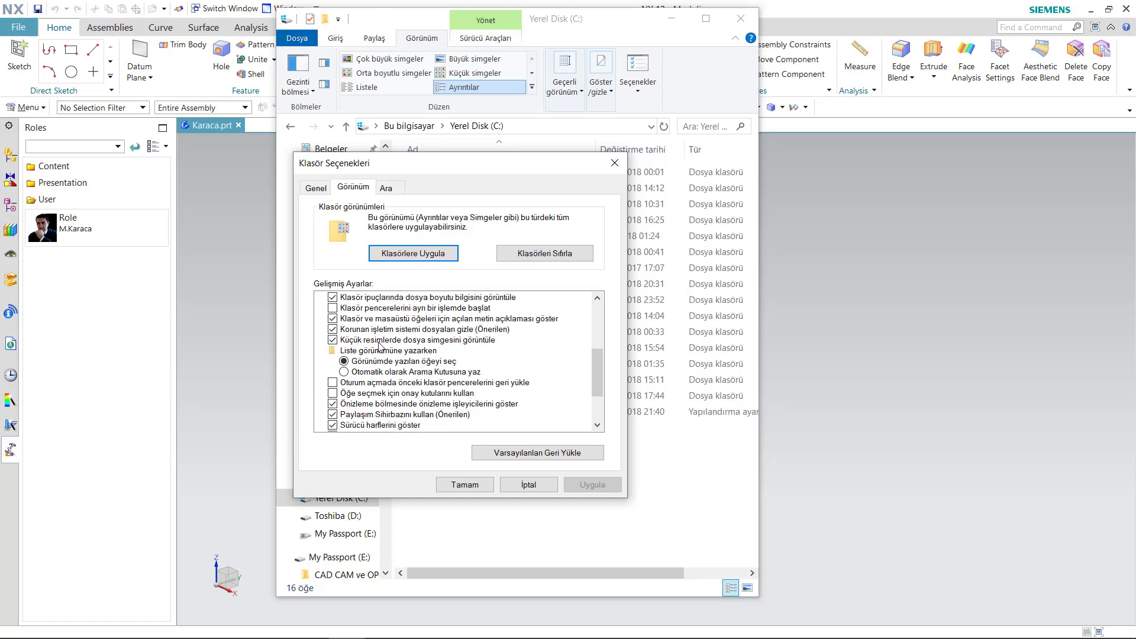
{"action": "scroll", "coordinate": [381, 346], "scroll_direction": "up", "scroll_amount": 1}
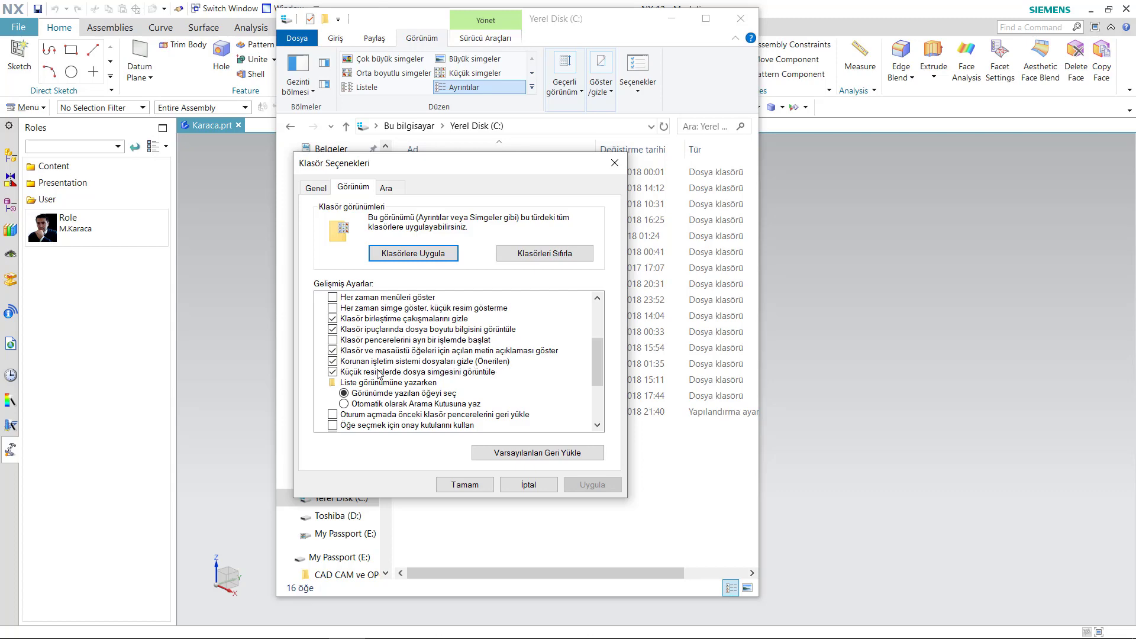
{"action": "left_click", "coordinate": [332, 362]}
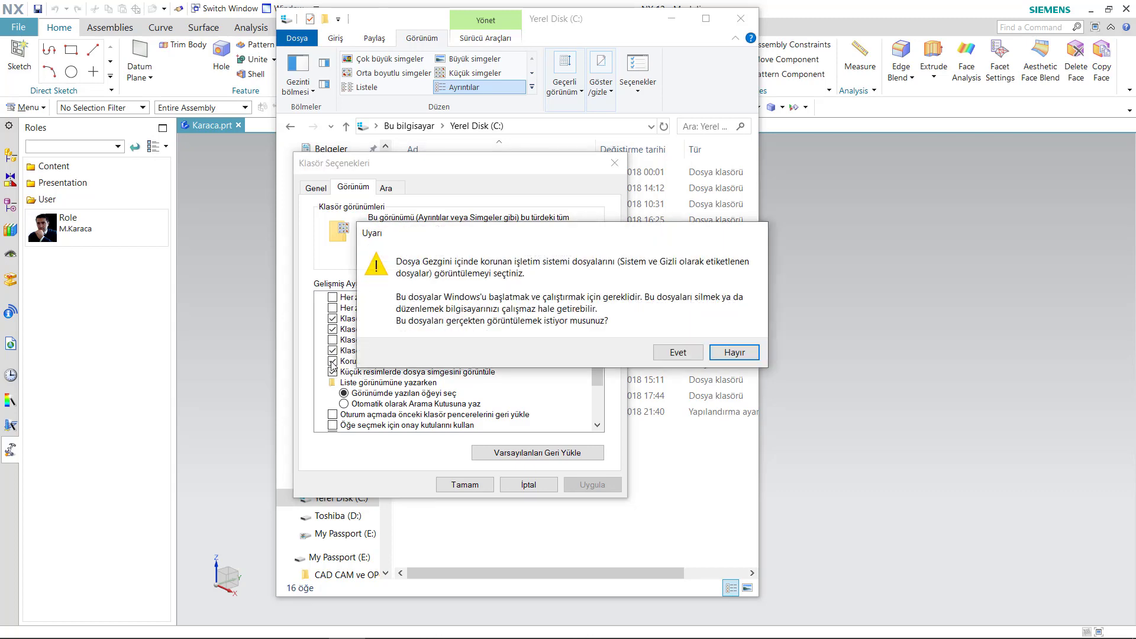
{"action": "left_click", "coordinate": [679, 353]}
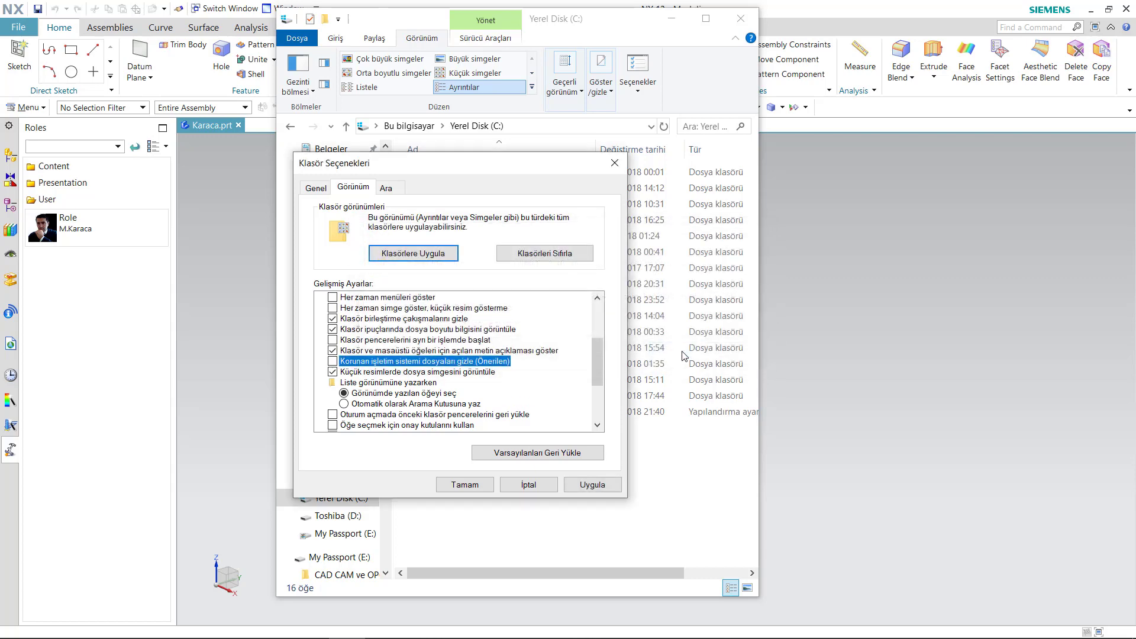
{"action": "left_click", "coordinate": [465, 485]}
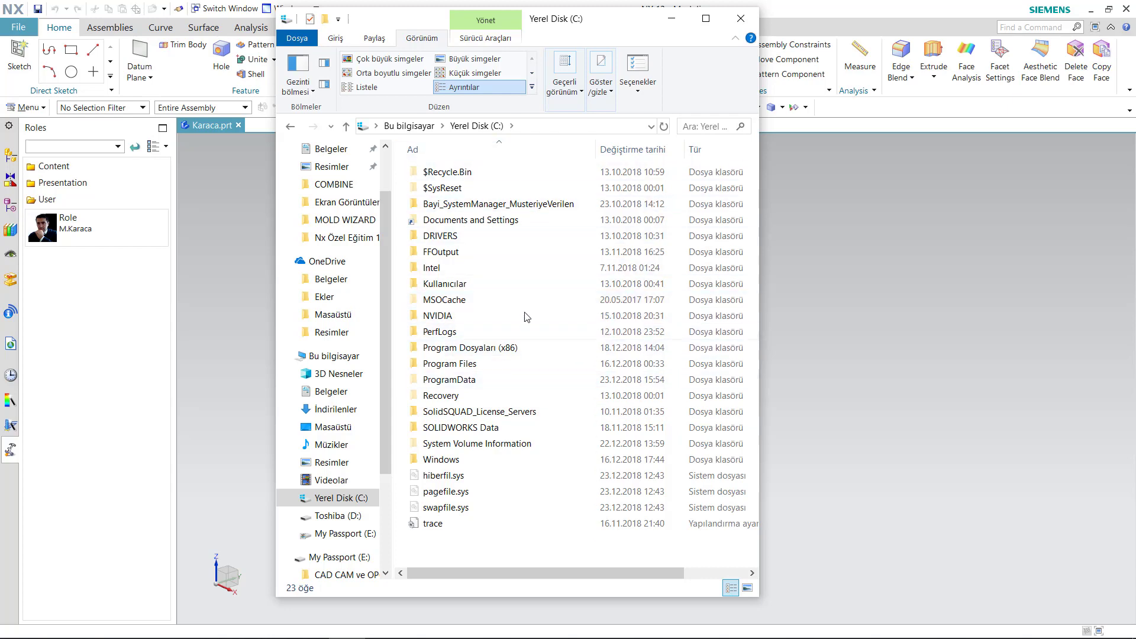
{"action": "mouse_move", "coordinate": [339, 498]}
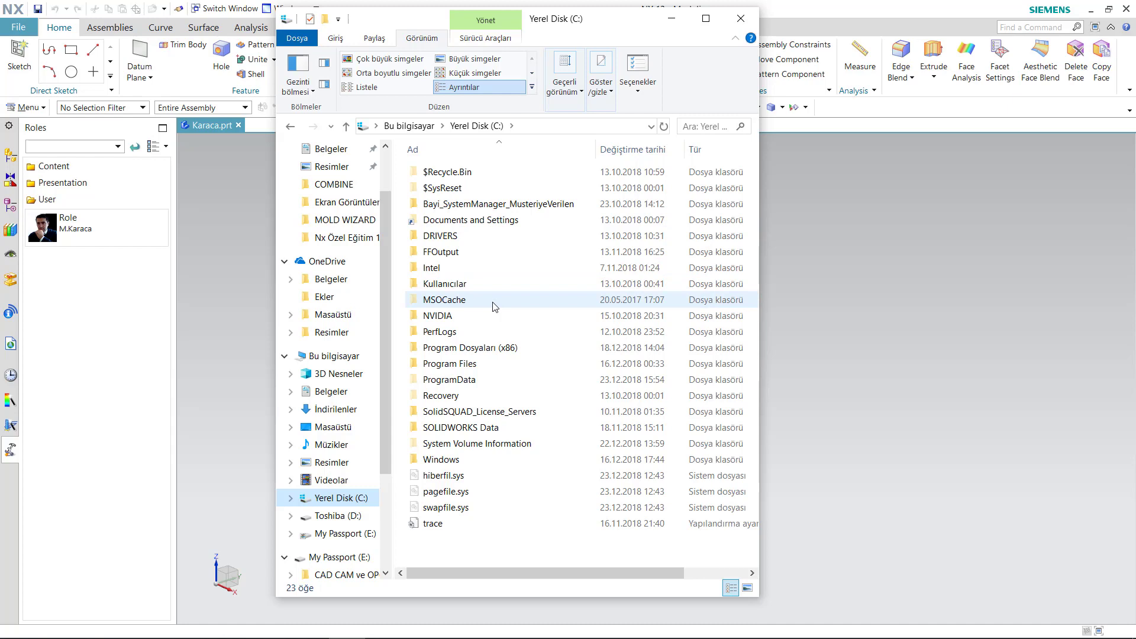
- Browse Kullanıcılar, Program Files, Program Dosyaları (x86) and ProgramData, returning to C: each time
{"action": "double_click", "coordinate": [453, 285]}
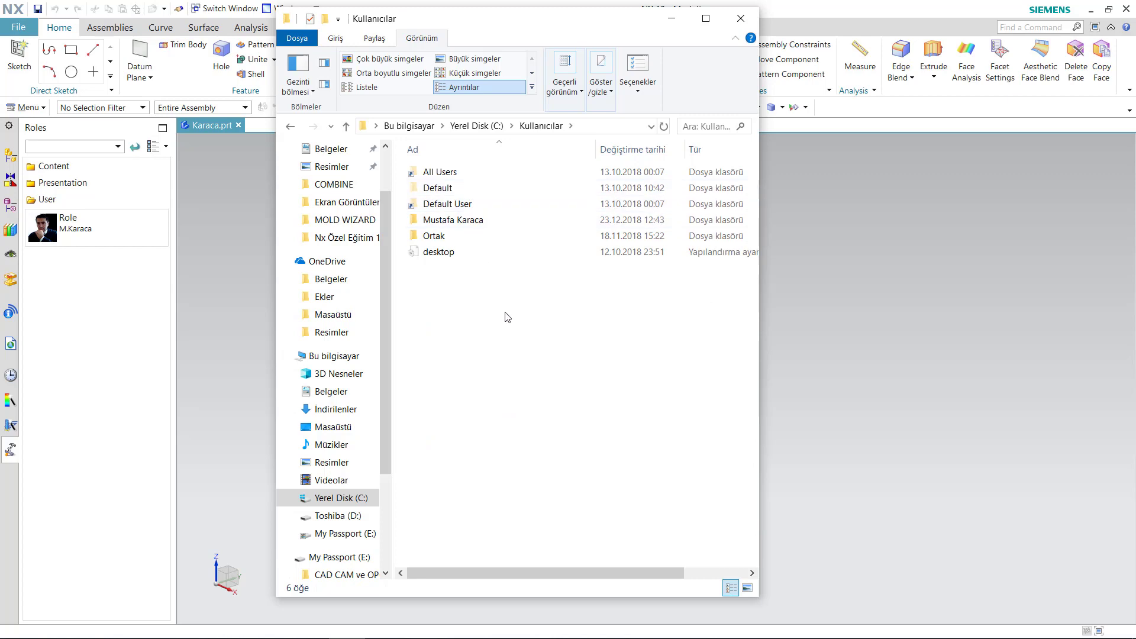
{"action": "key", "text": "alt+Left"}
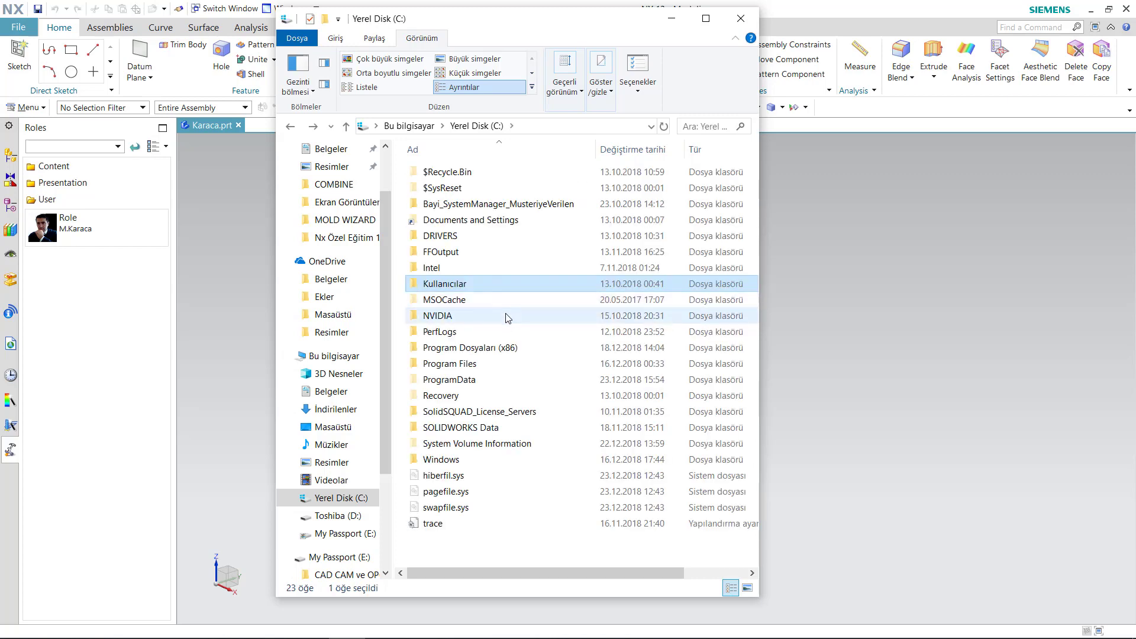
{"action": "double_click", "coordinate": [498, 364]}
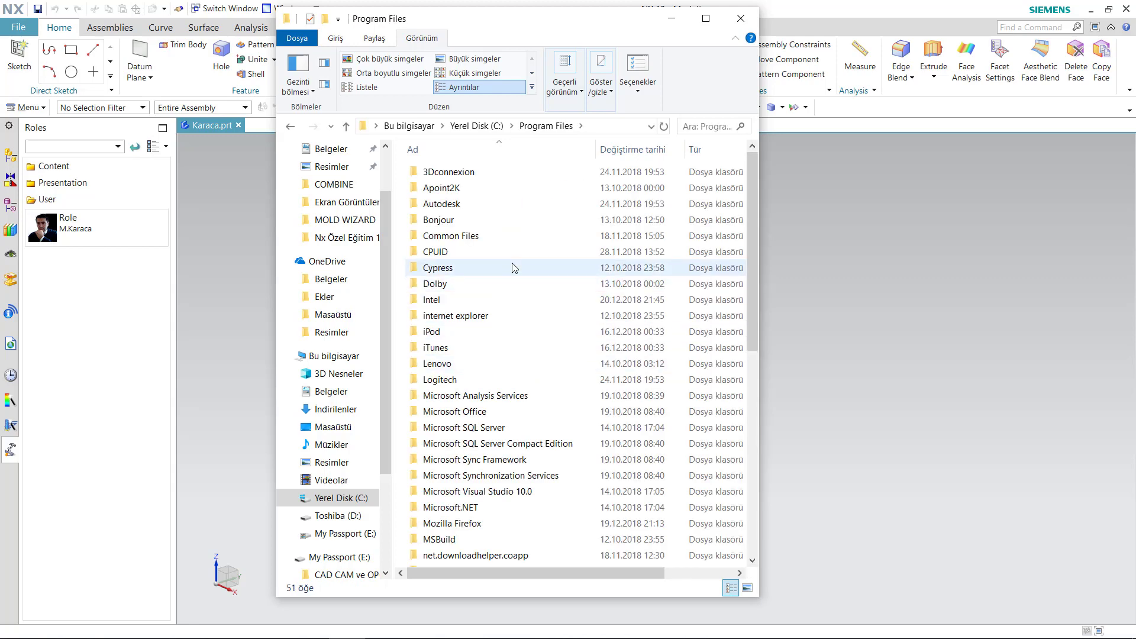
{"action": "key", "text": "alt+Left"}
{"action": "left_click", "coordinate": [472, 353]}
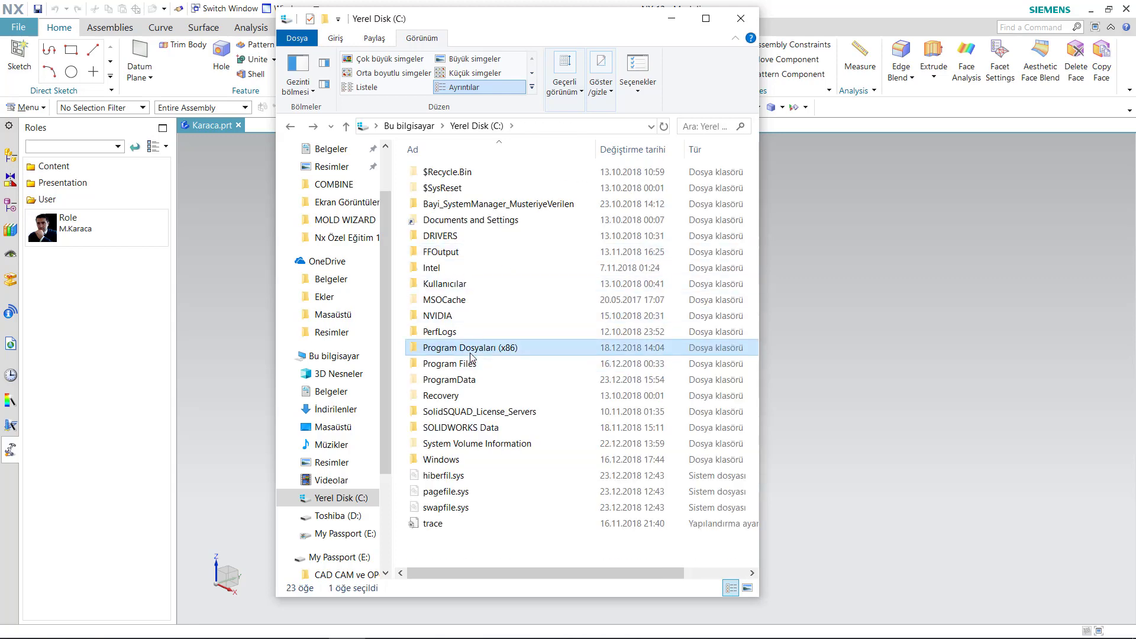
{"action": "double_click", "coordinate": [471, 353]}
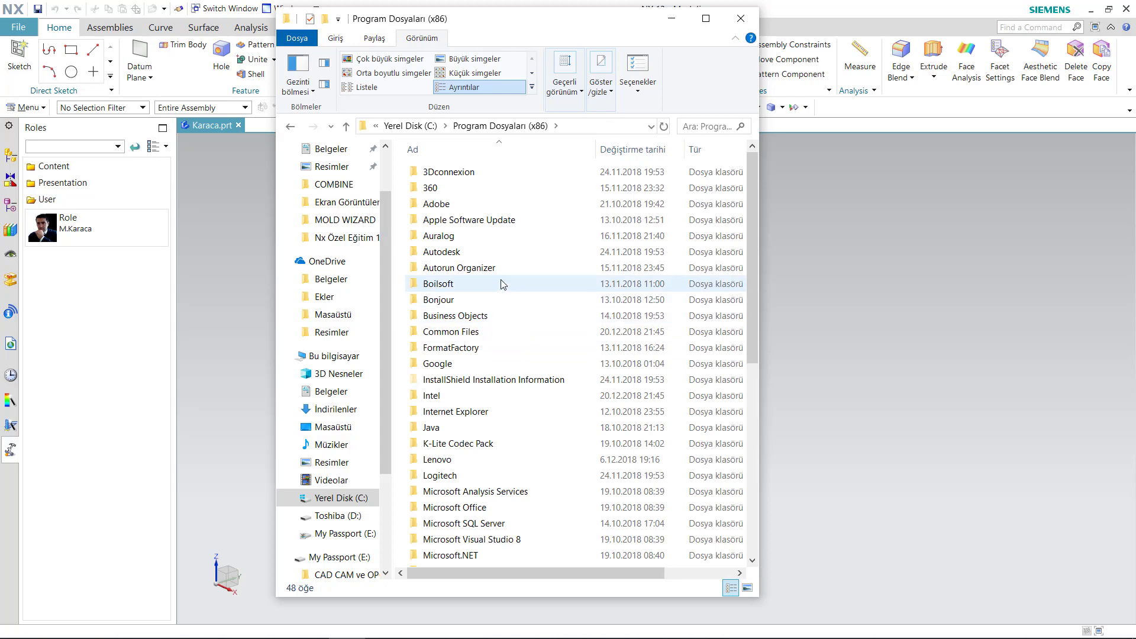
{"action": "key", "text": "alt+Left"}
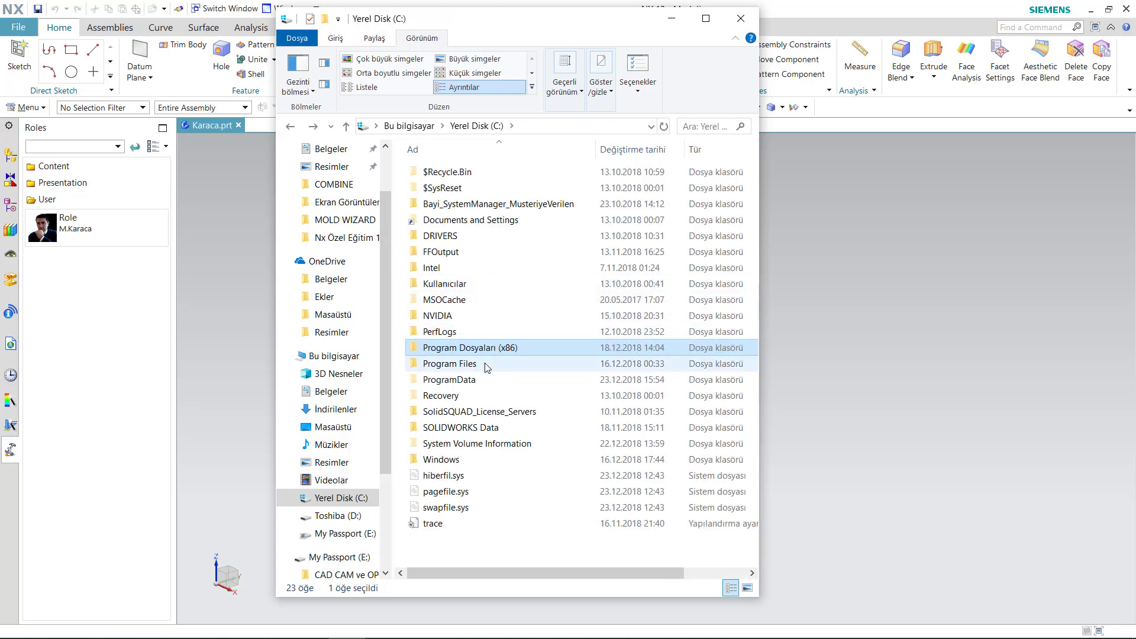
{"action": "double_click", "coordinate": [479, 380]}
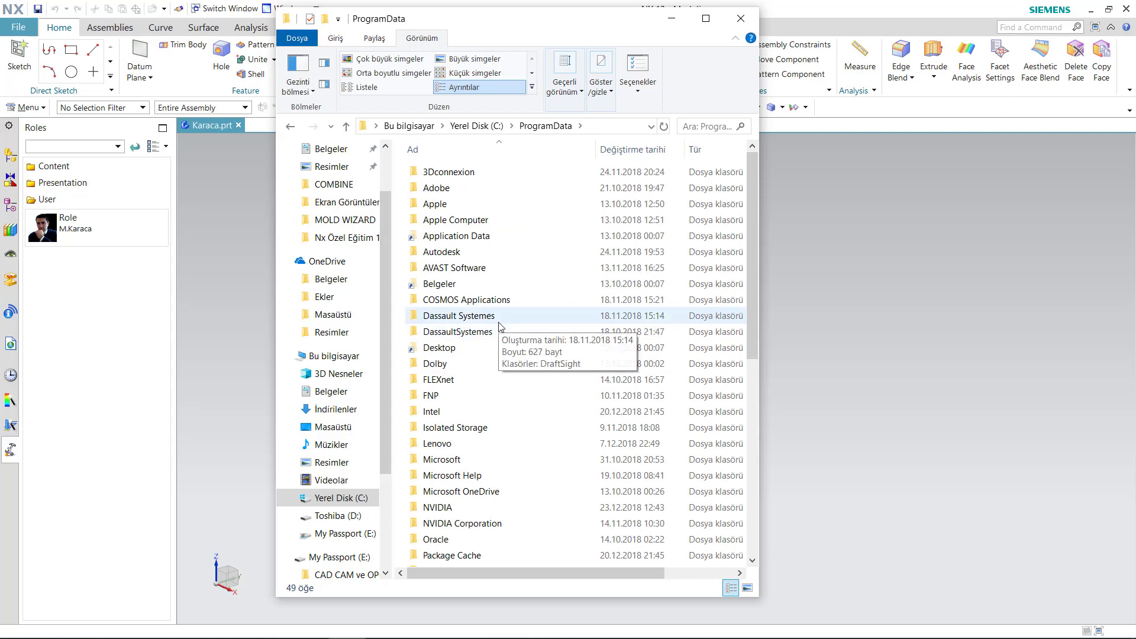
{"action": "key", "text": "alt+Left"}
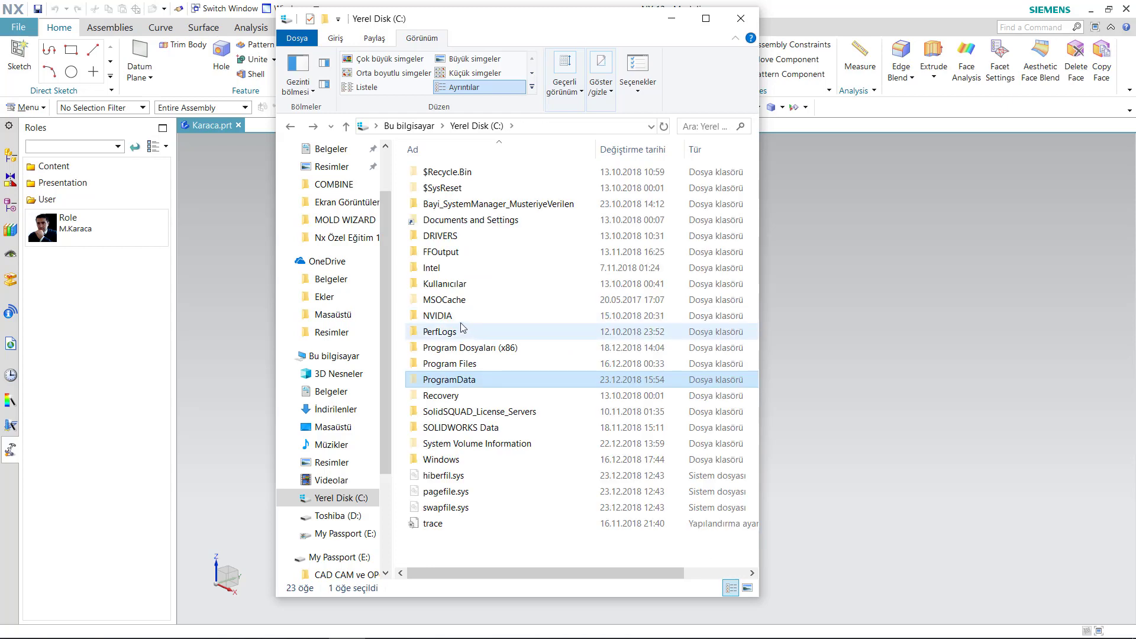
- Open Kullanıcılar, peek into Ortak, then open the user's own profile folder
{"action": "double_click", "coordinate": [459, 285]}
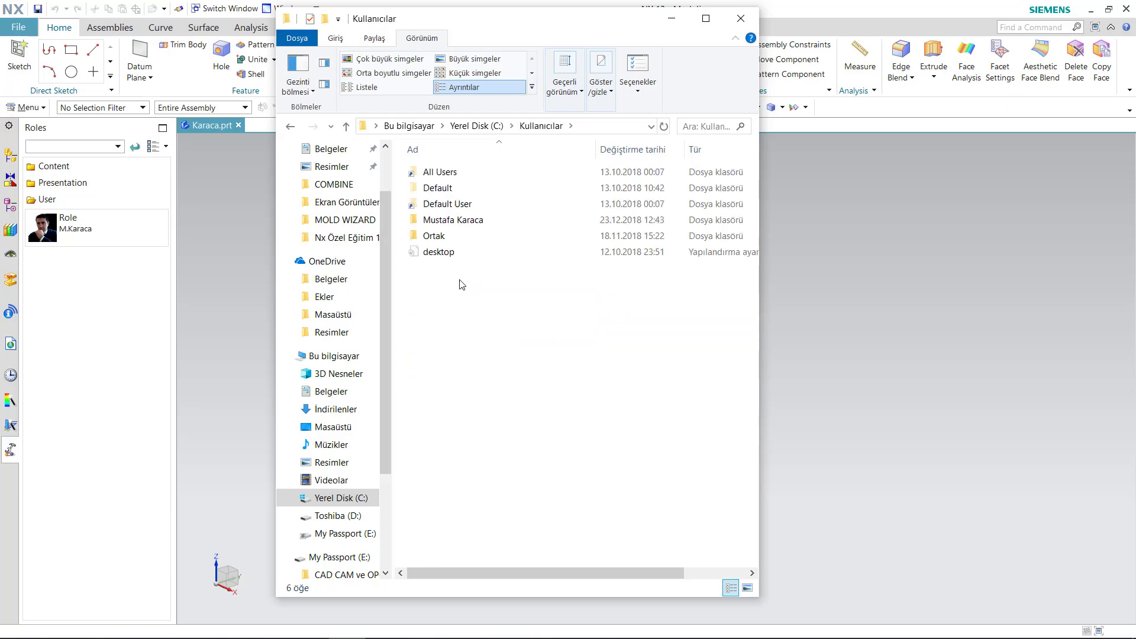
{"action": "double_click", "coordinate": [455, 236]}
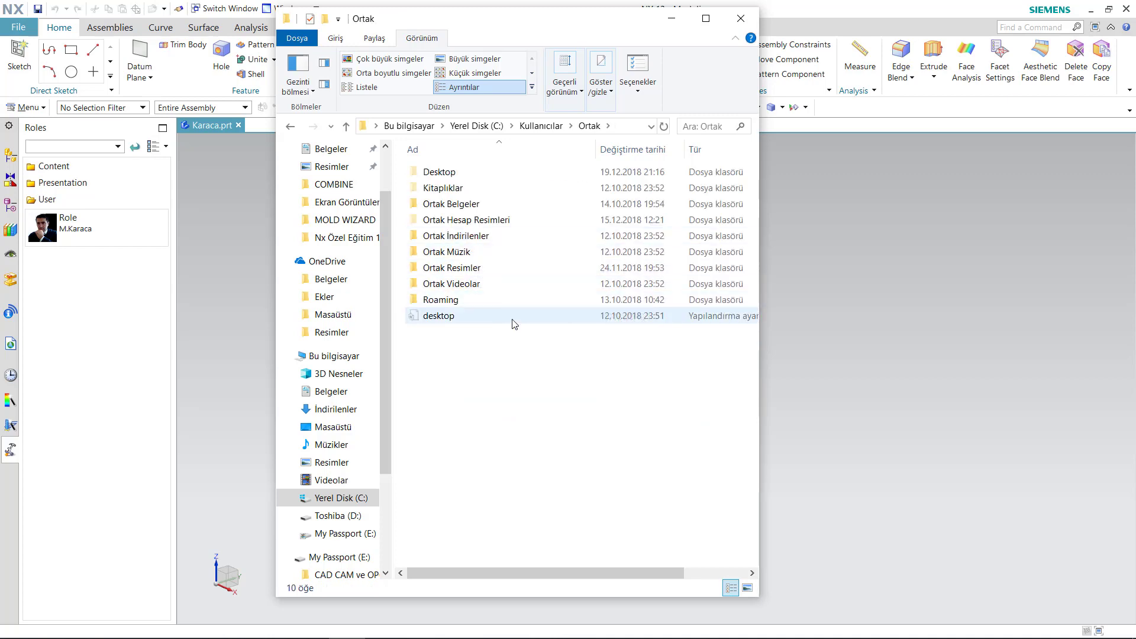
{"action": "key", "text": "BackSpace"}
{"action": "double_click", "coordinate": [453, 222]}
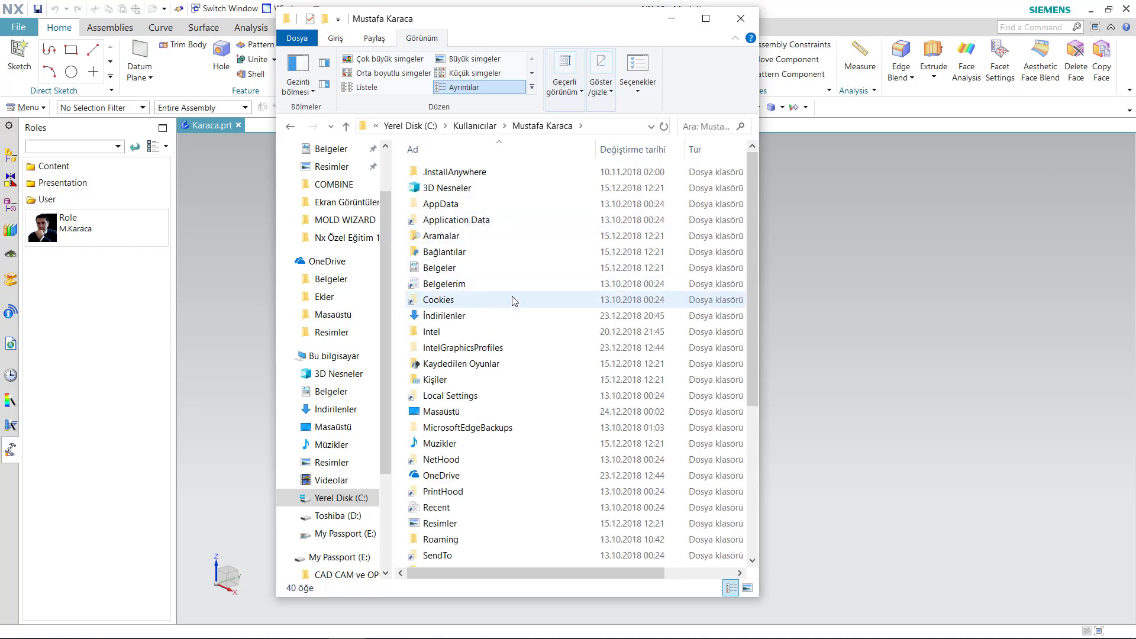
- Open AppData\Local in the profile folder and scroll down to the Siemens folder
{"action": "double_click", "coordinate": [450, 205]}
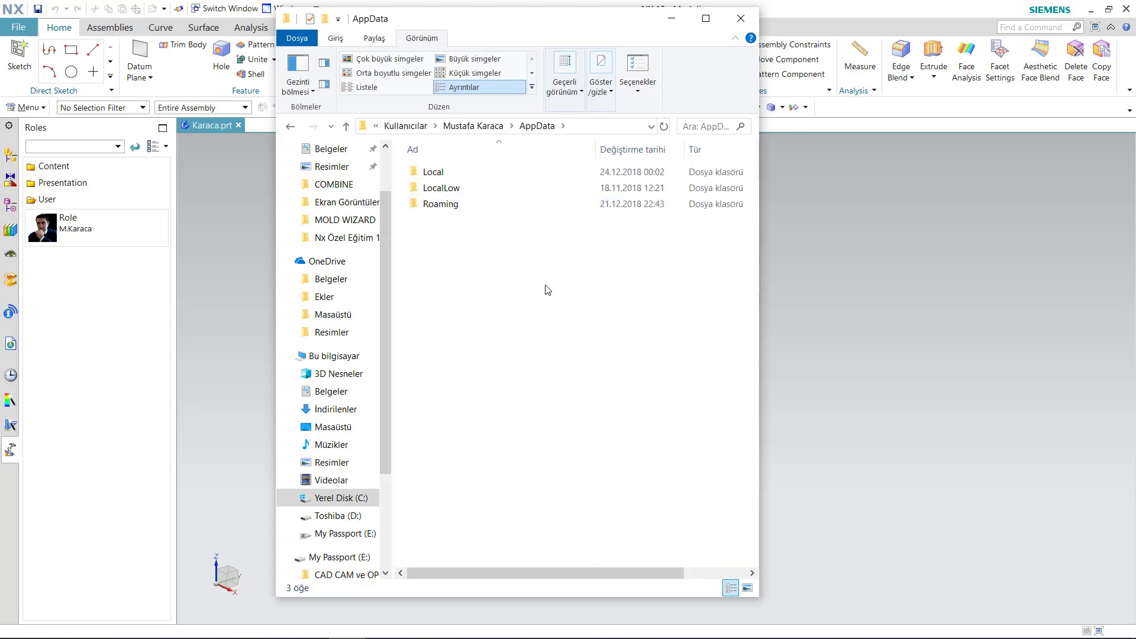
{"action": "double_click", "coordinate": [439, 175]}
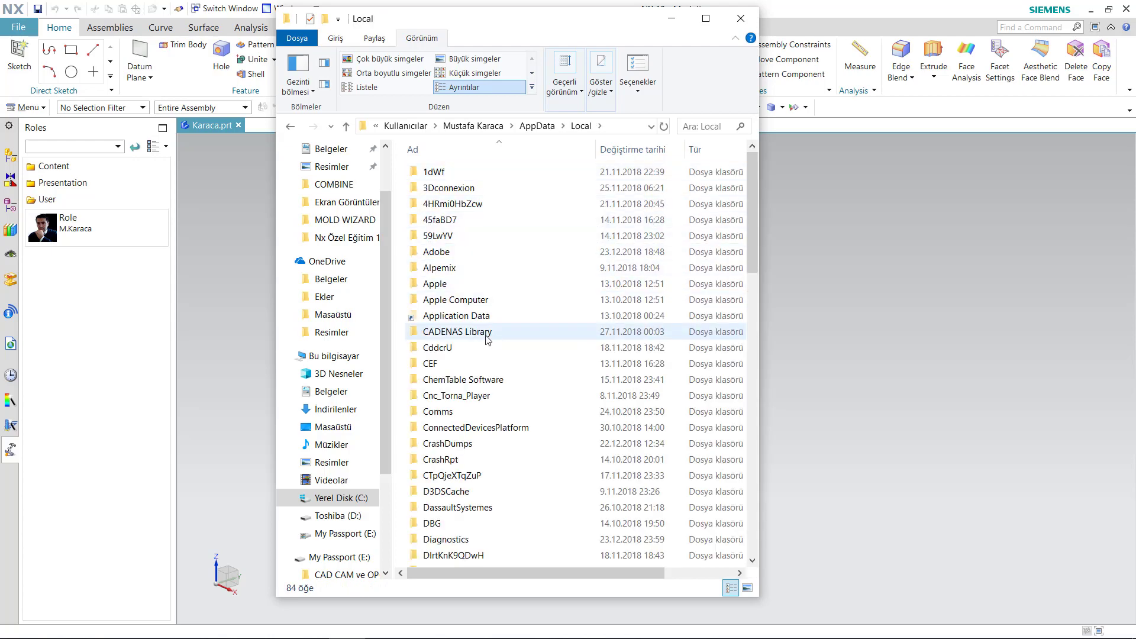
{"action": "scroll", "coordinate": [466, 414], "scroll_direction": "down", "scroll_amount": 1}
{"action": "scroll", "coordinate": [467, 417], "scroll_direction": "down", "scroll_amount": 4}
{"action": "scroll", "coordinate": [473, 411], "scroll_direction": "down", "scroll_amount": 3}
{"action": "scroll", "coordinate": [482, 405], "scroll_direction": "down", "scroll_amount": 2}
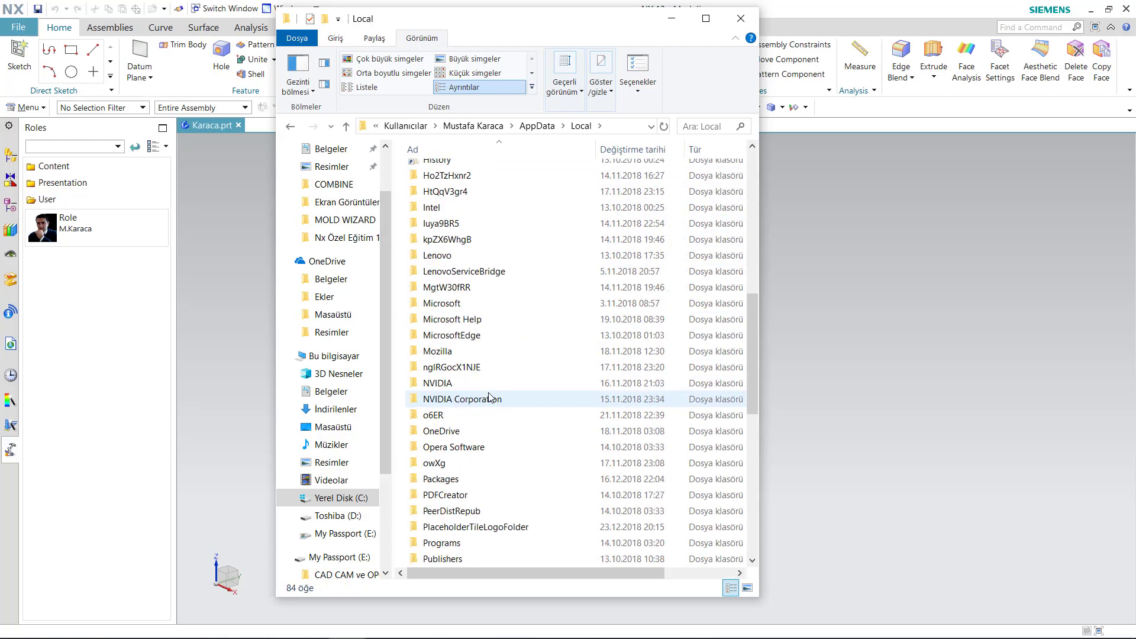
{"action": "scroll", "coordinate": [488, 397], "scroll_direction": "down", "scroll_amount": 2}
{"action": "scroll", "coordinate": [488, 397], "scroll_direction": "down", "scroll_amount": 2}
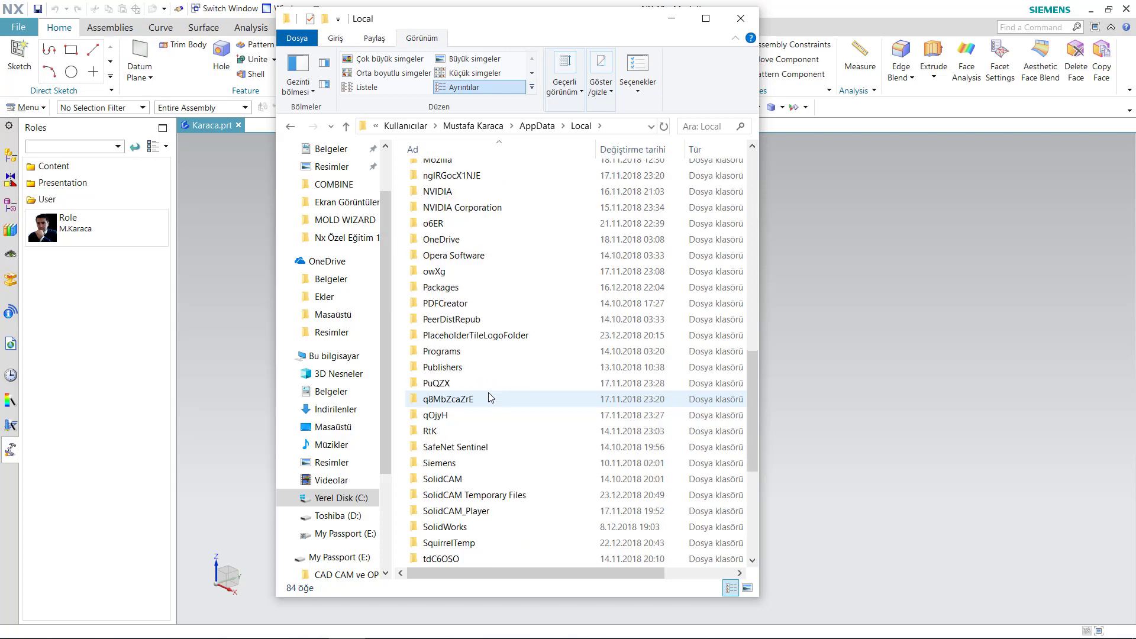
- Open Siemens\NX120\roles and briefly select, then deselect, nx_role3.mtx
{"action": "double_click", "coordinate": [459, 468]}
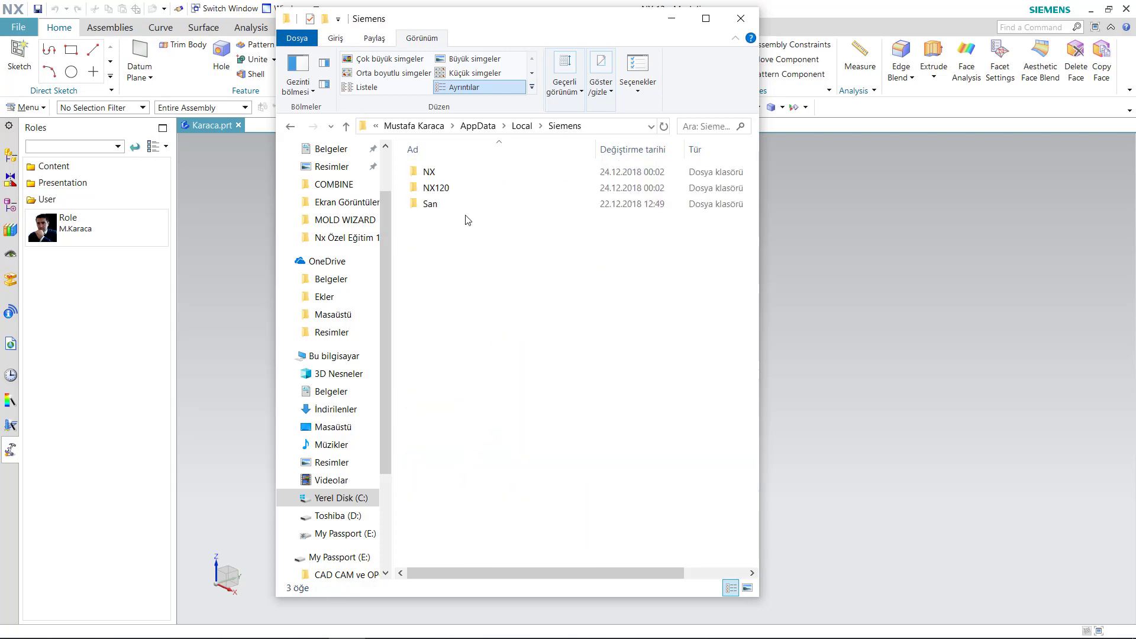
{"action": "double_click", "coordinate": [445, 188]}
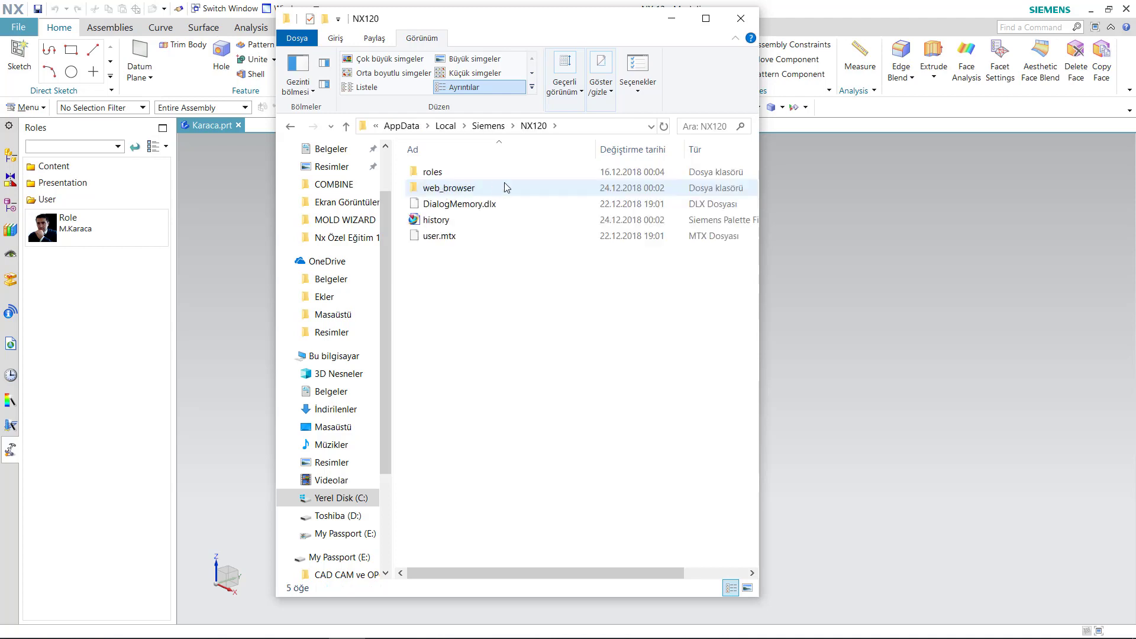
{"action": "left_click", "coordinate": [446, 178]}
{"action": "double_click", "coordinate": [445, 176]}
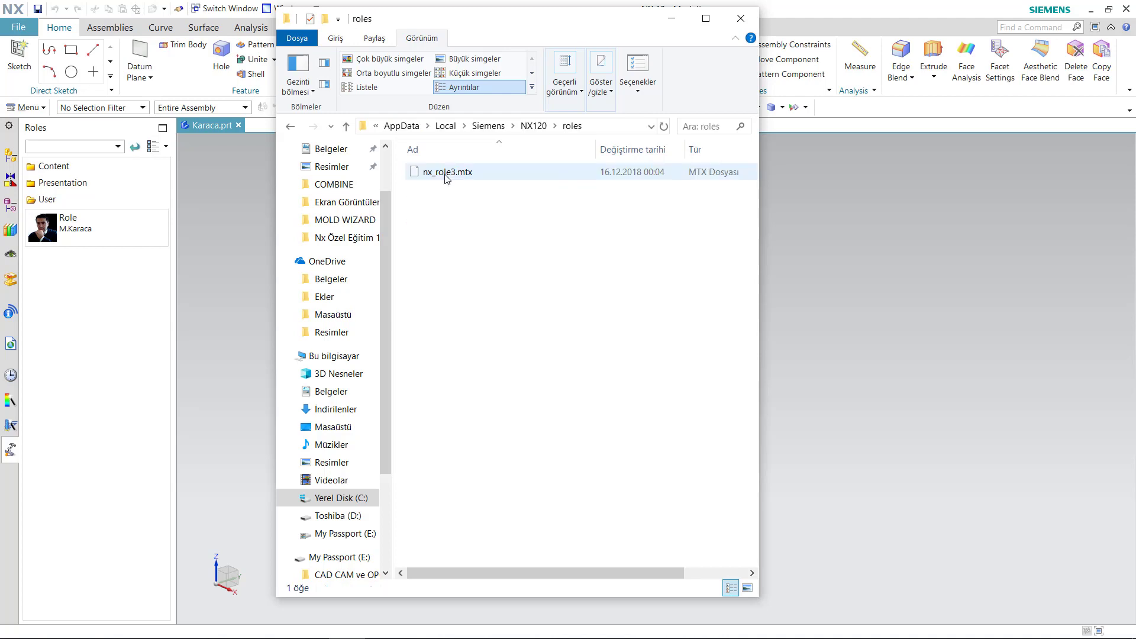
{"action": "left_click", "coordinate": [447, 173]}
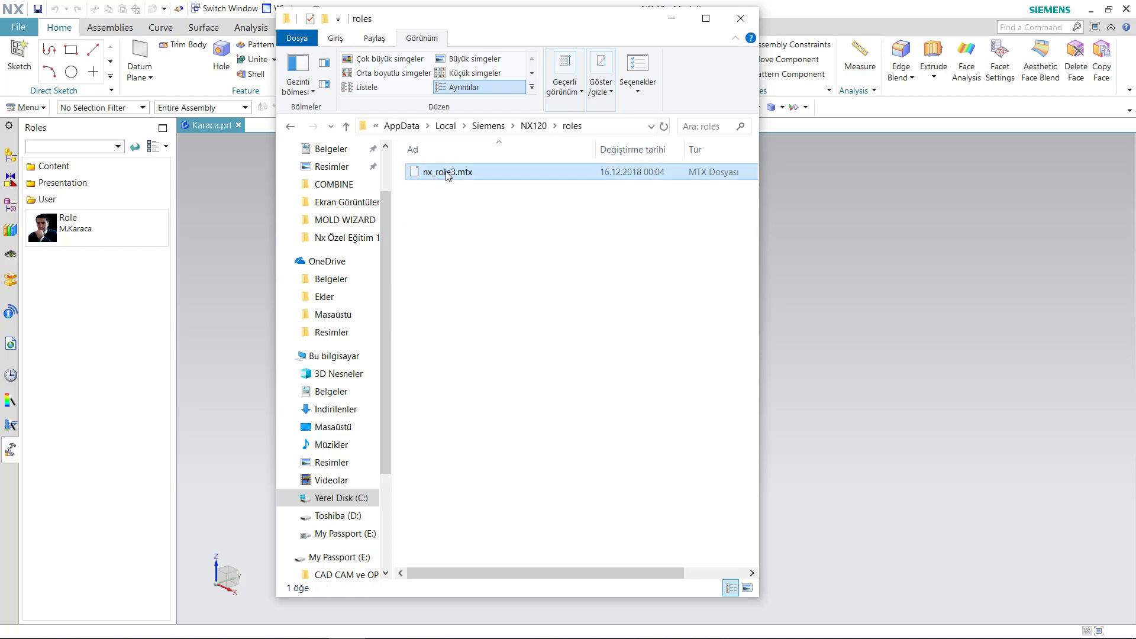
{"action": "left_click", "coordinate": [456, 228]}
{"action": "mouse_move", "coordinate": [441, 173]}
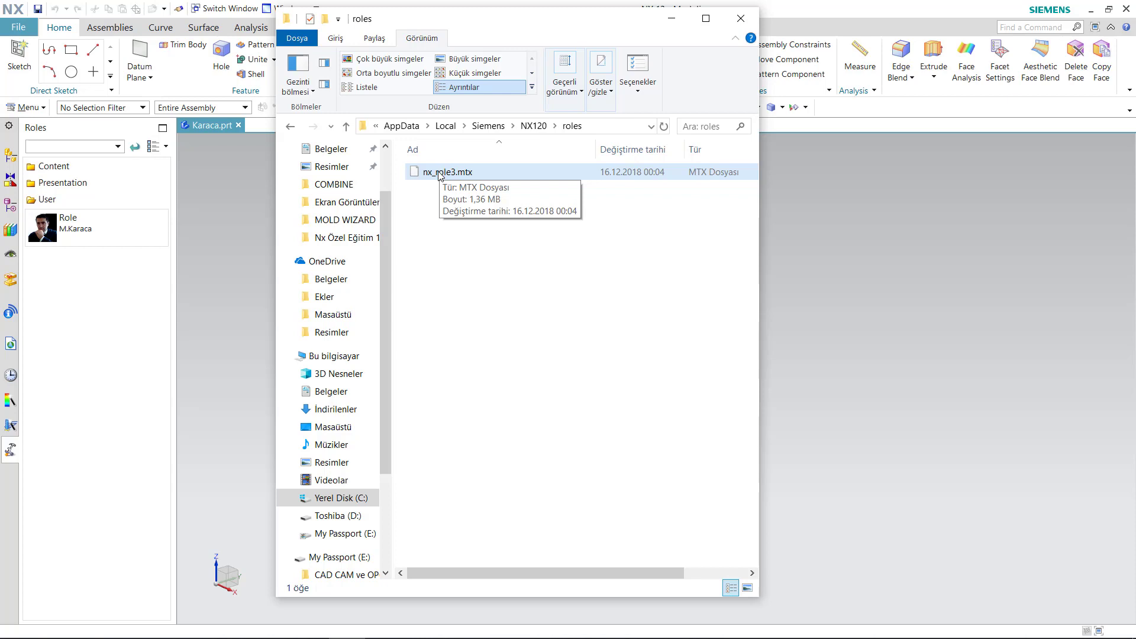
- Copy nx_role3.mtx to the clipboard and dismiss the folder's context menu without pasting
{"action": "right_click", "coordinate": [439, 175]}
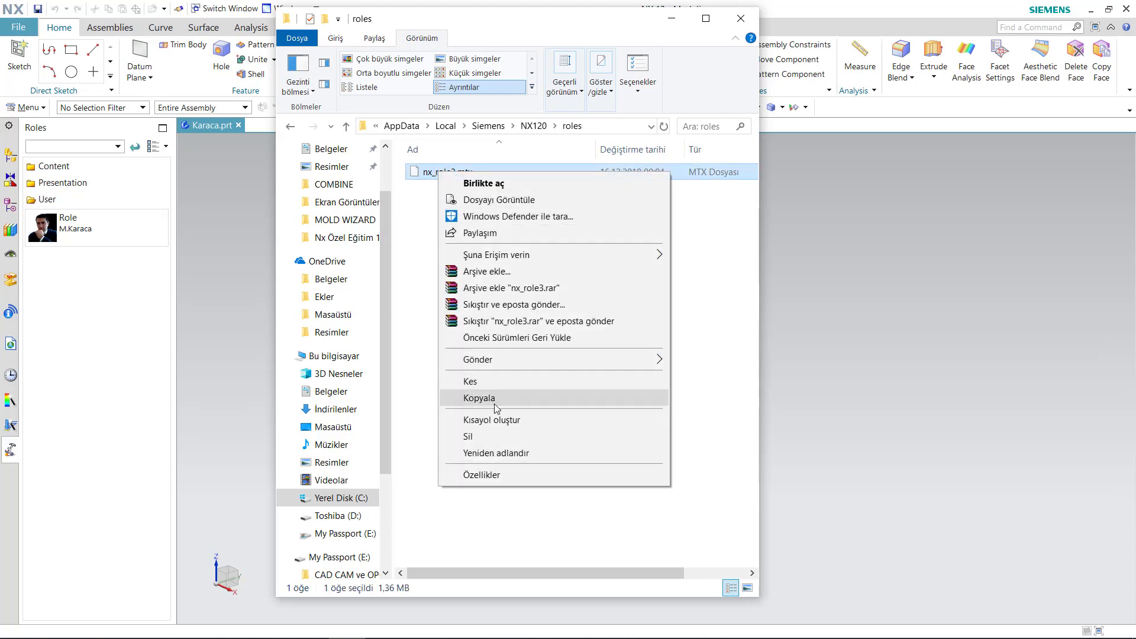
{"action": "left_click", "coordinate": [494, 402]}
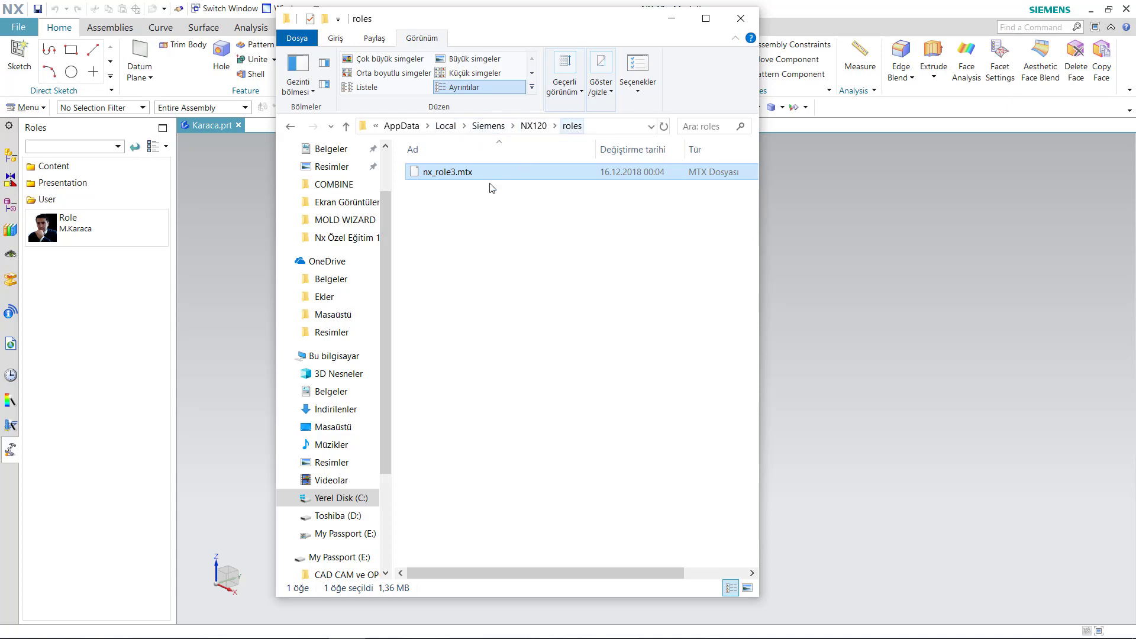
{"action": "right_click", "coordinate": [451, 203]}
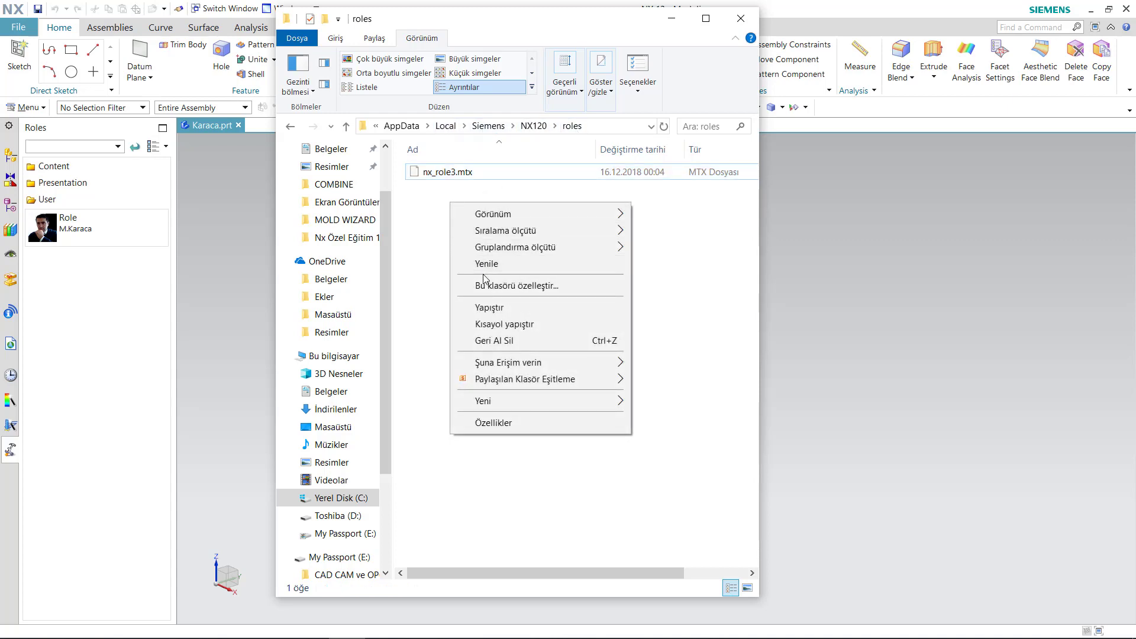
{"action": "left_click", "coordinate": [436, 247]}
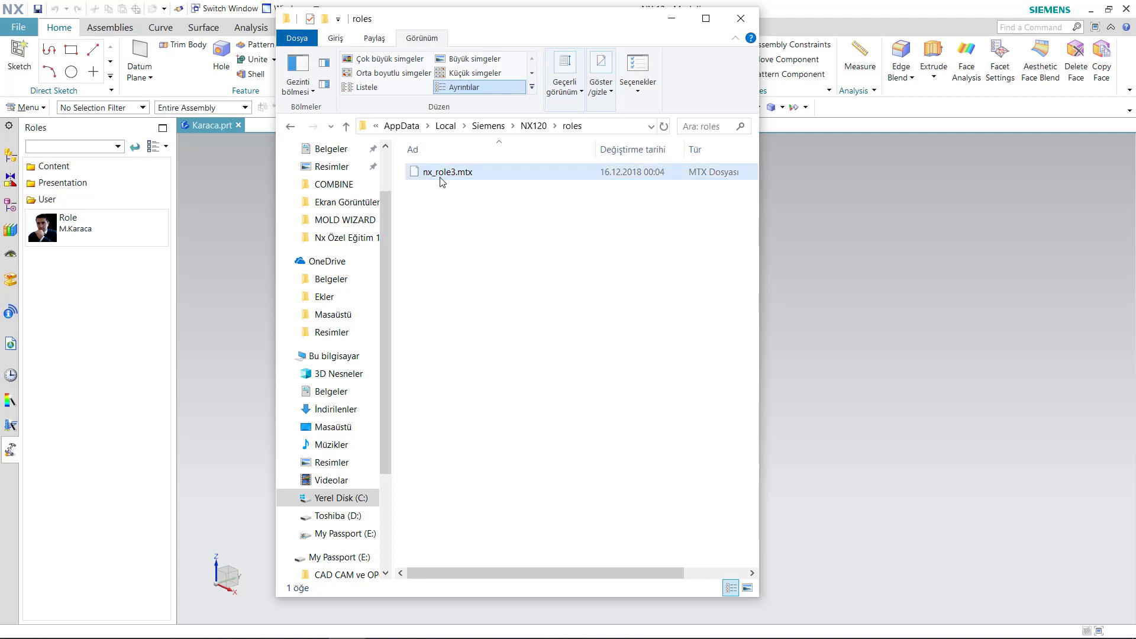